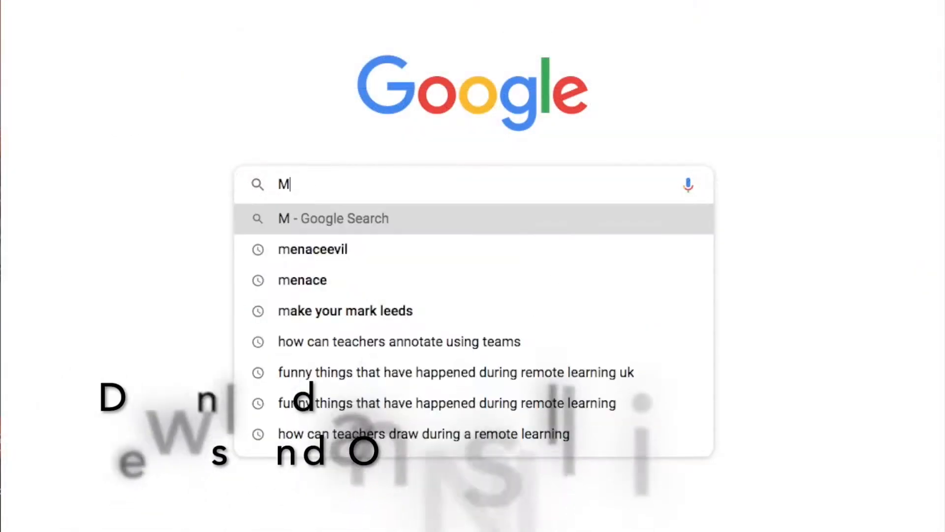
pyautogui.write('icro')
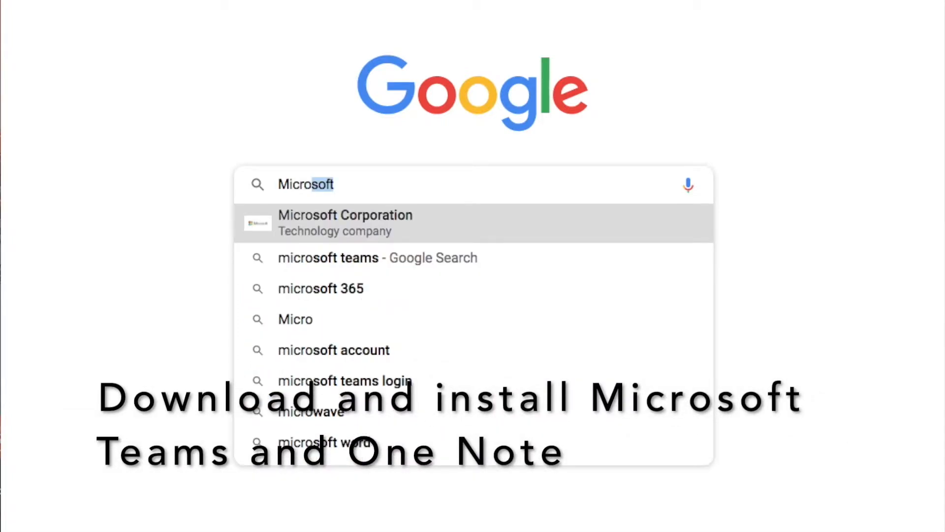
pyautogui.write('soft T')
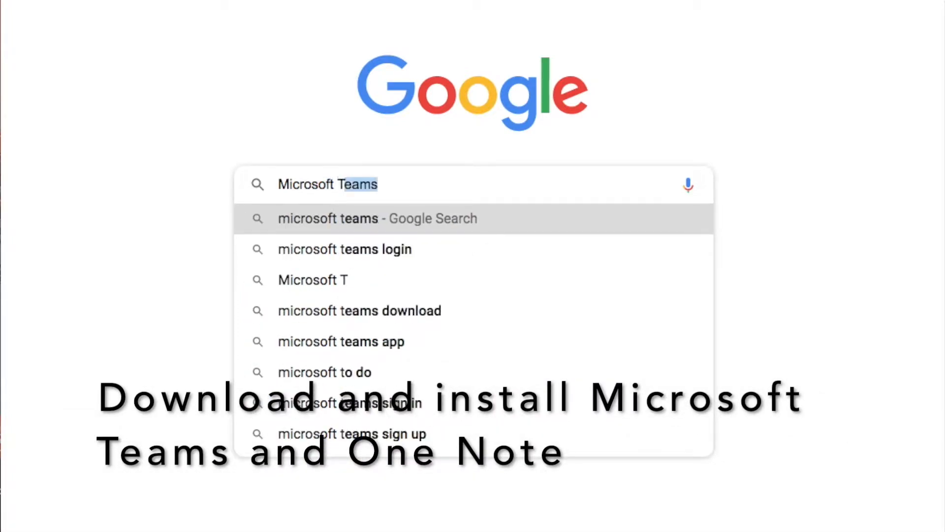
pyautogui.write('eams')
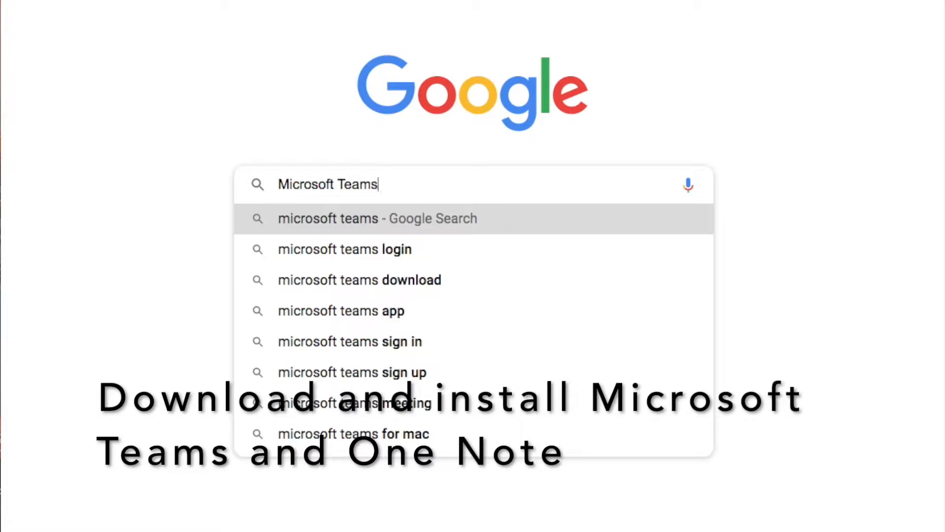
pyautogui.write(' ap')
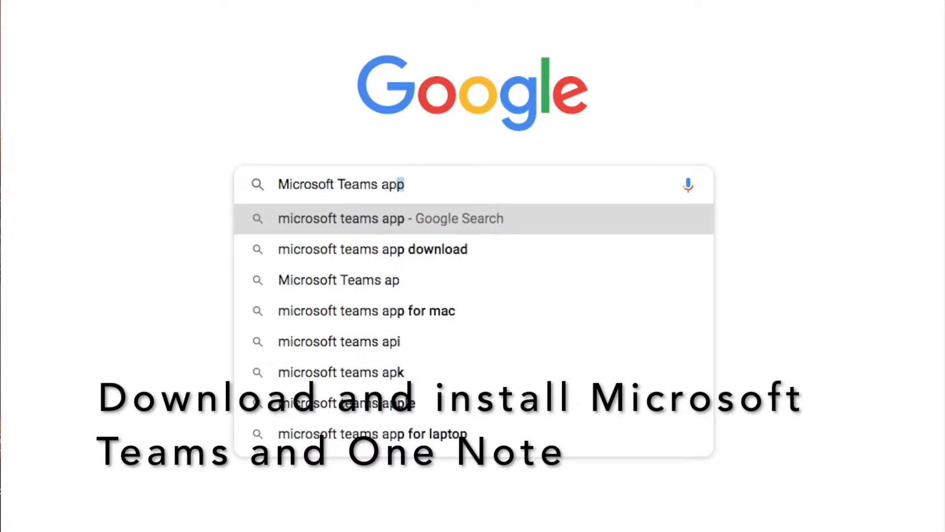
pyautogui.write('p')
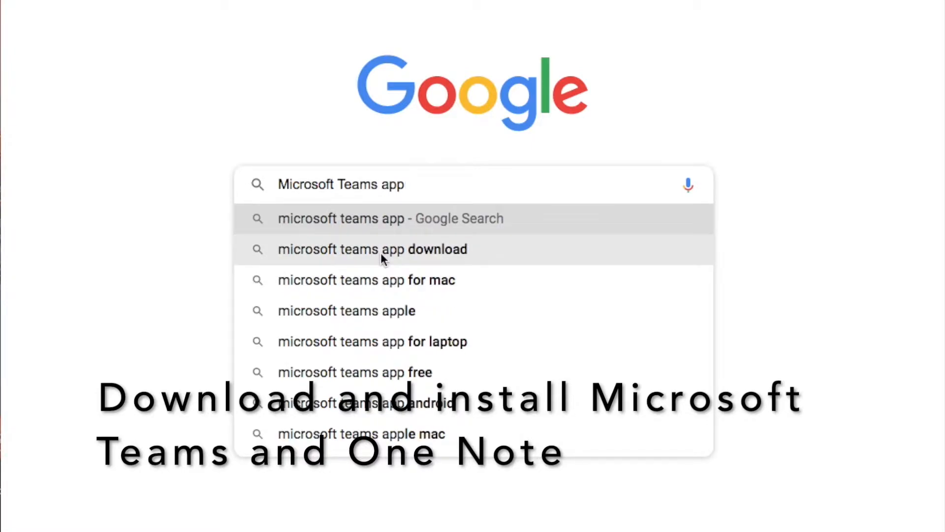
# Search 'microsoft teams app download' and open Microsoft's official Download Microsoft Teams page.
pyautogui.press('Down')
pyautogui.click(380, 253)
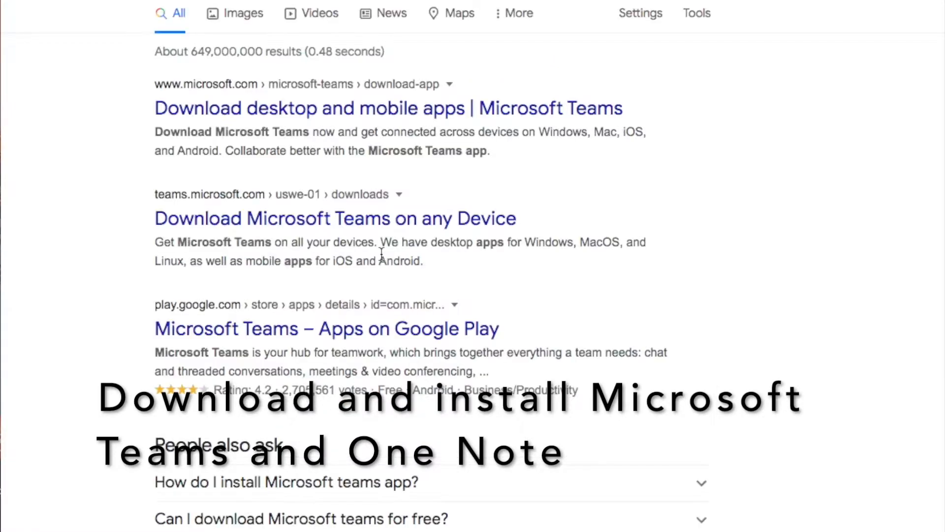
pyautogui.click(390, 107)
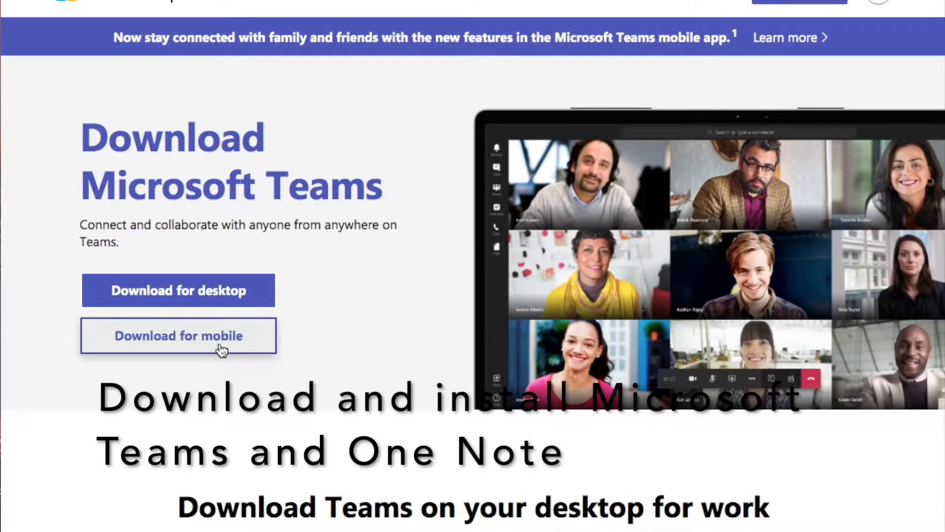
# Download Teams for desktop from the Microsoft Teams site.
pyautogui.click(225, 294)
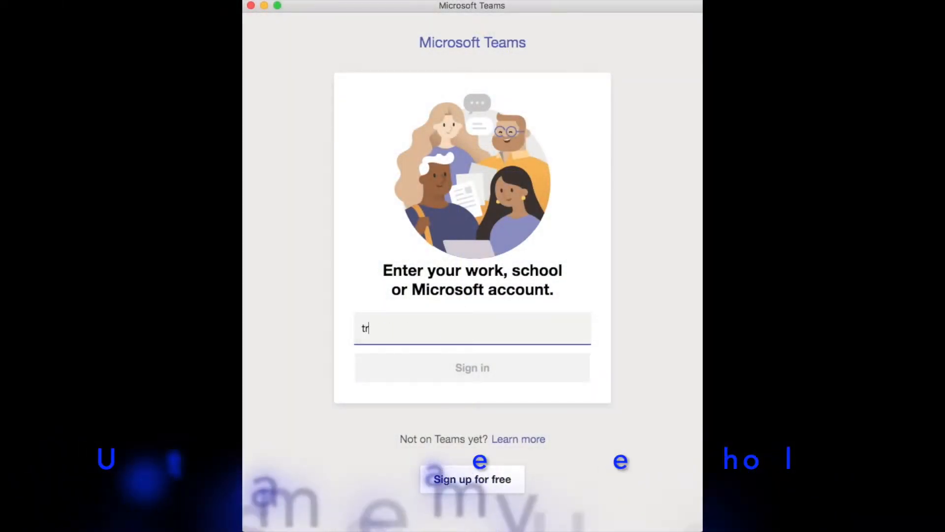
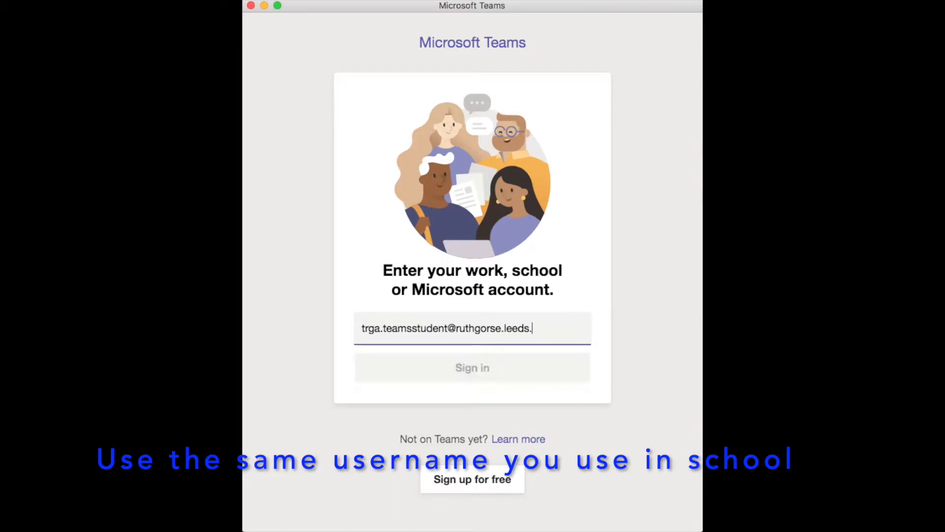
# Submit the school email address and password to finish signing in to Teams.
pyautogui.click(464, 368)
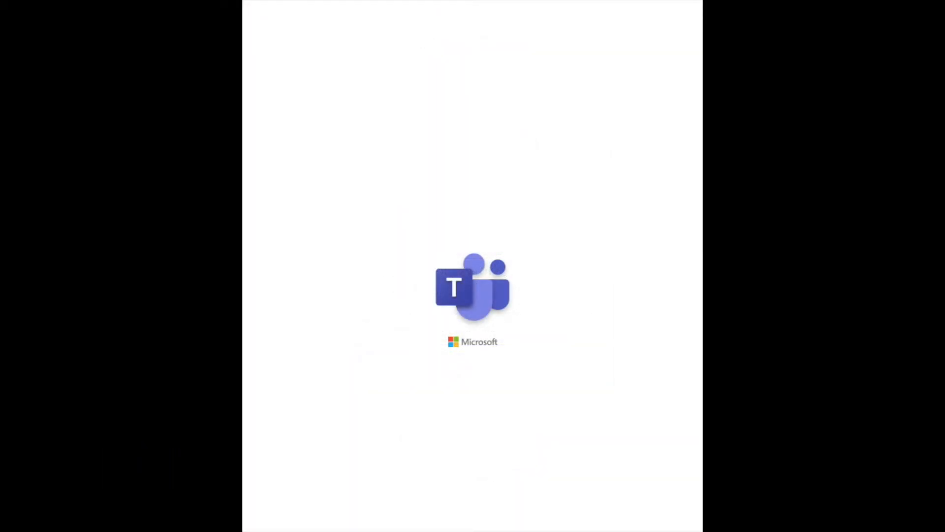
pyautogui.write('*********')
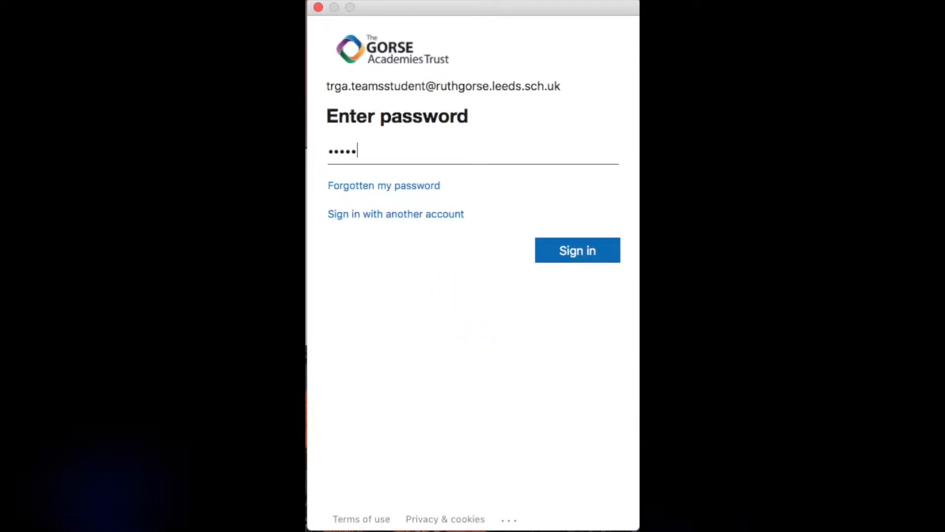
pyautogui.write('**')
pyautogui.click(587, 256)
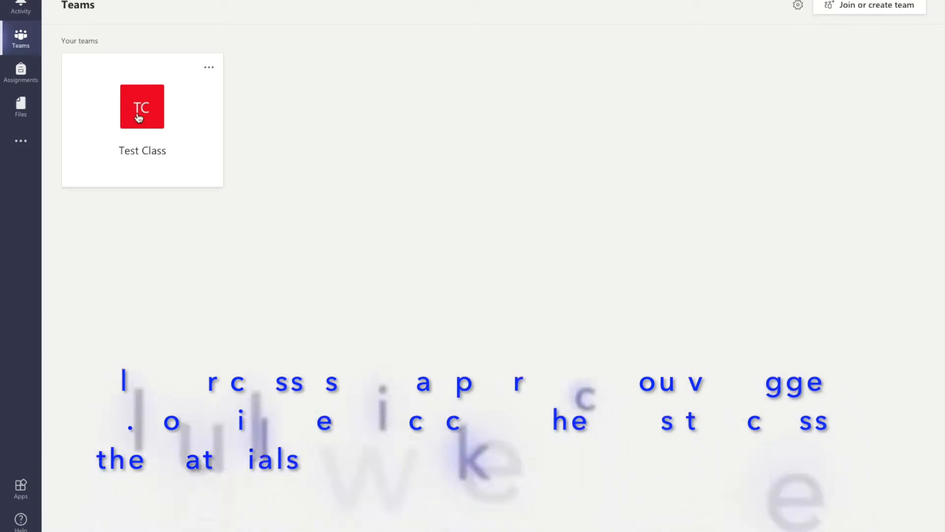
# Open the Test Class team's Files and its Class Materials folder.
pyautogui.click(136, 112)
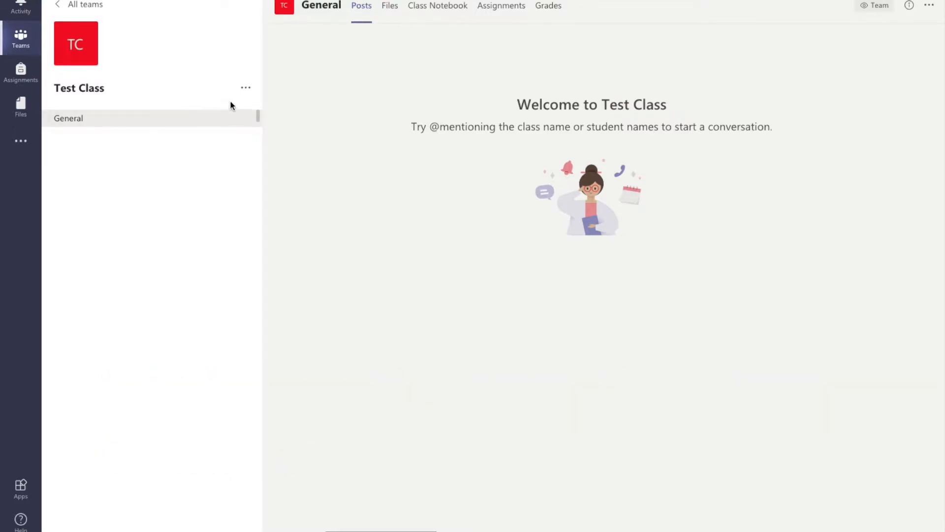
pyautogui.click(390, 6)
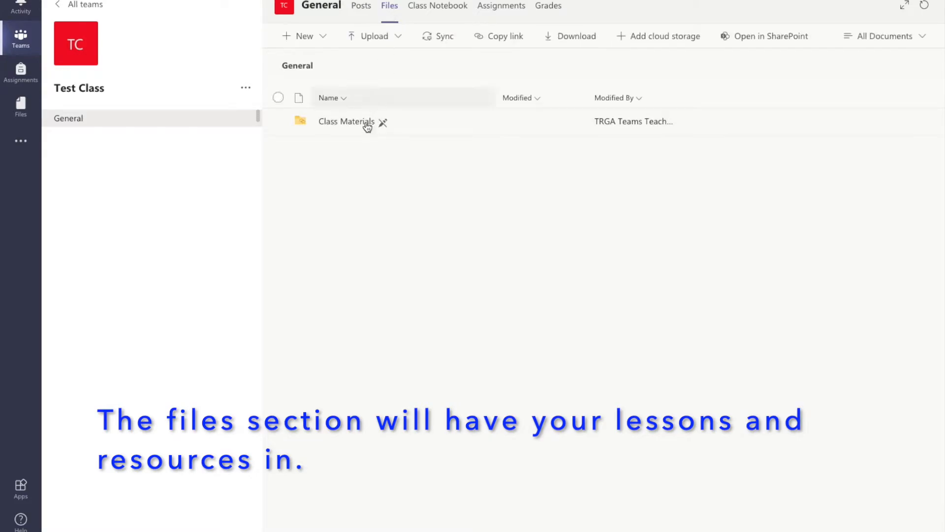
pyautogui.moveTo(347, 121)
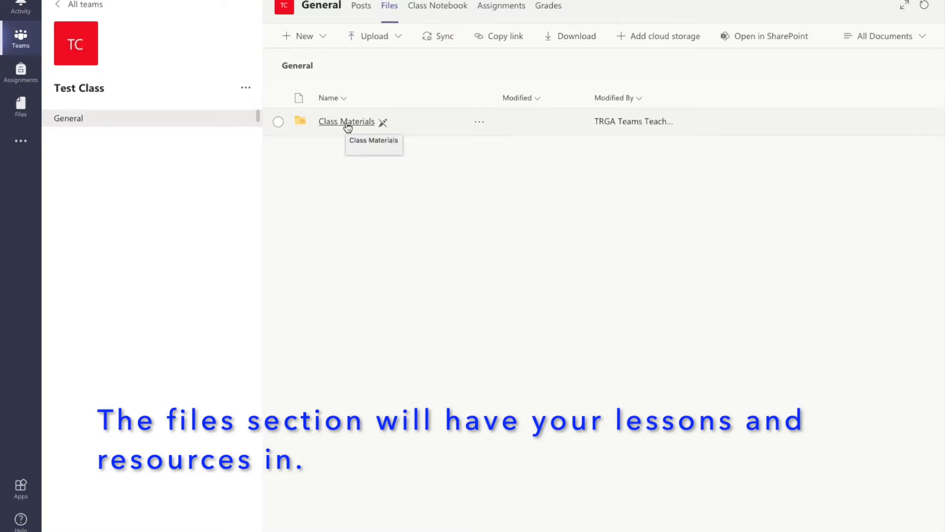
pyautogui.click(347, 123)
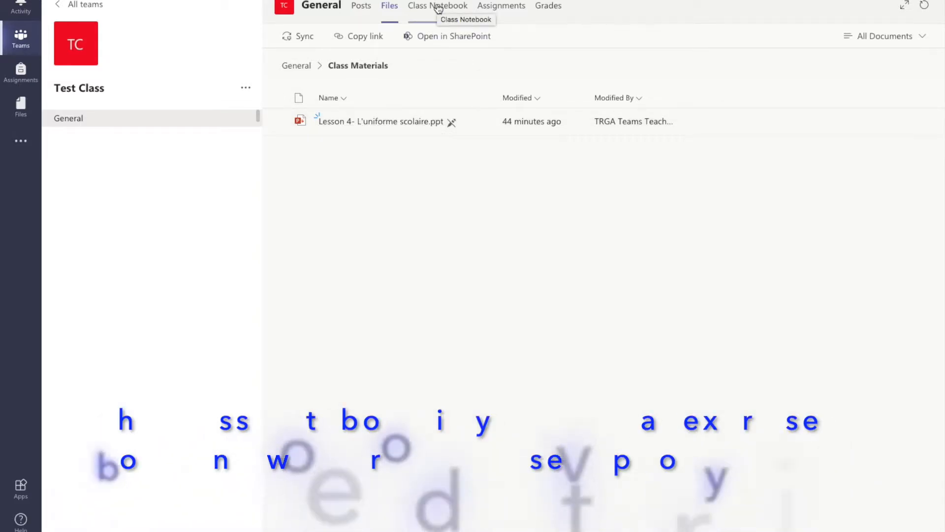
# Open the Class Notebook tab, dismiss the privacy notice and show its sections list.
pyautogui.click(438, 7)
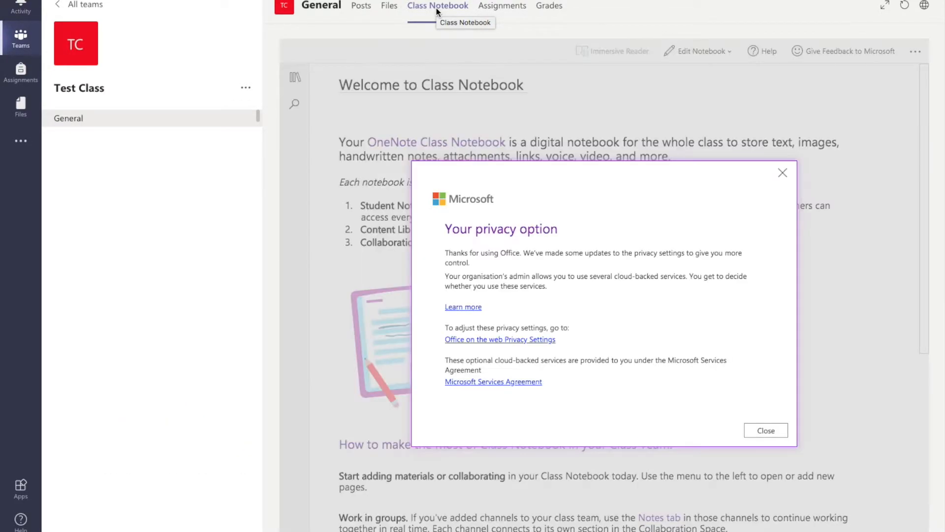
pyautogui.click(768, 431)
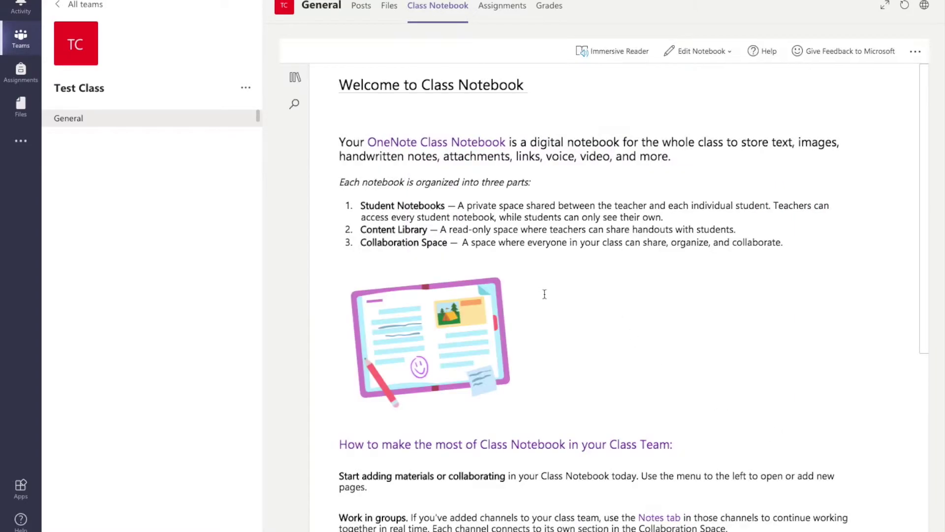
pyautogui.click(294, 79)
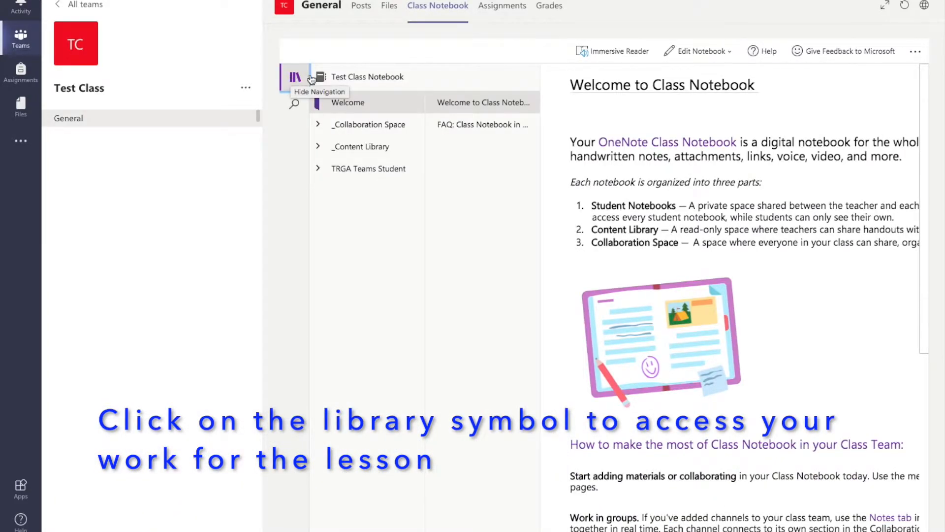
# Expand the student notebook, view BIG - Starter Activities, then open the Classwork section.
pyautogui.click(347, 172)
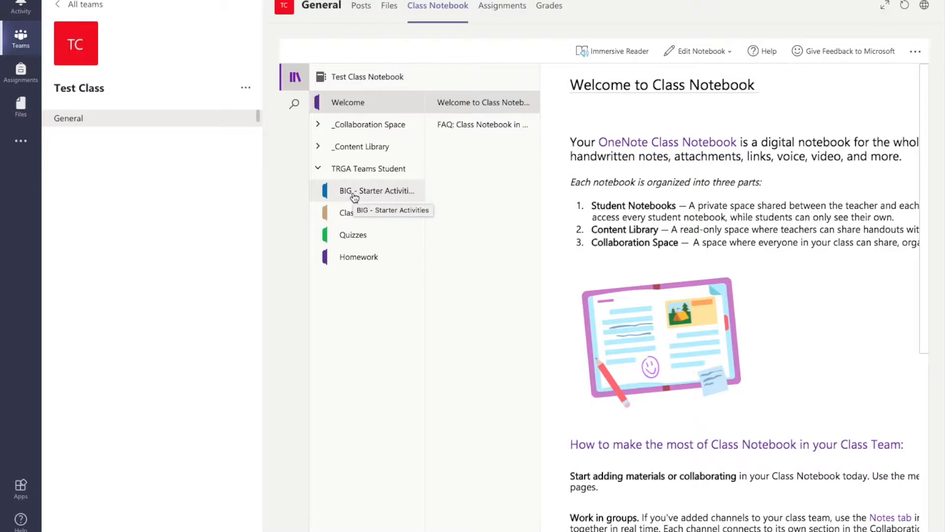
pyautogui.click(353, 193)
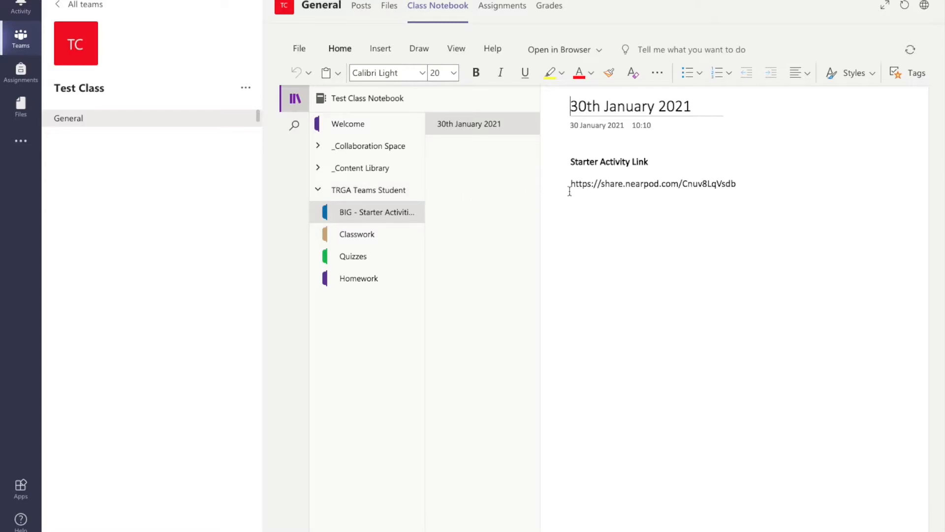
pyautogui.moveTo(653, 184)
pyautogui.click(352, 240)
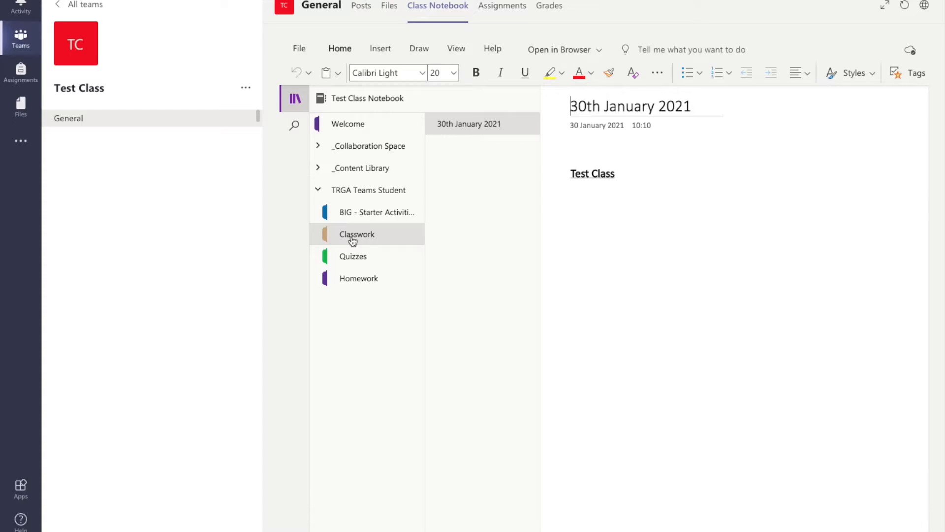
# Choose Open in Desktop App from the notebook's Open in Browser dropdown.
pyautogui.click(599, 50)
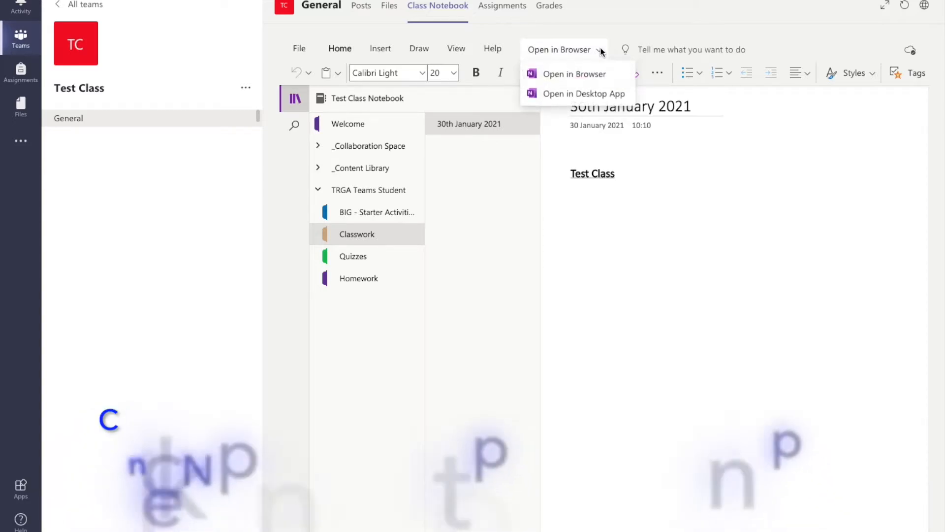
pyautogui.click(598, 94)
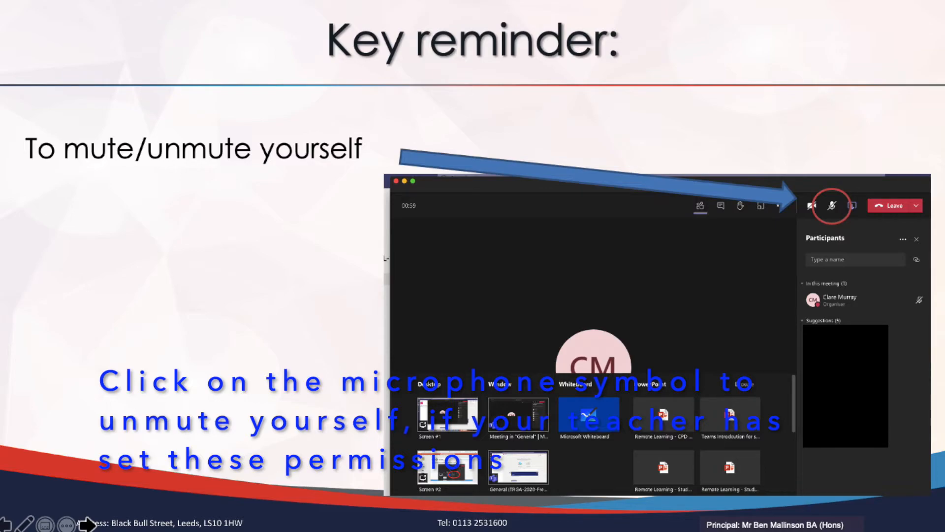
# Advance through the reminder slides to the chat function slide.
pyautogui.click(89, 523)
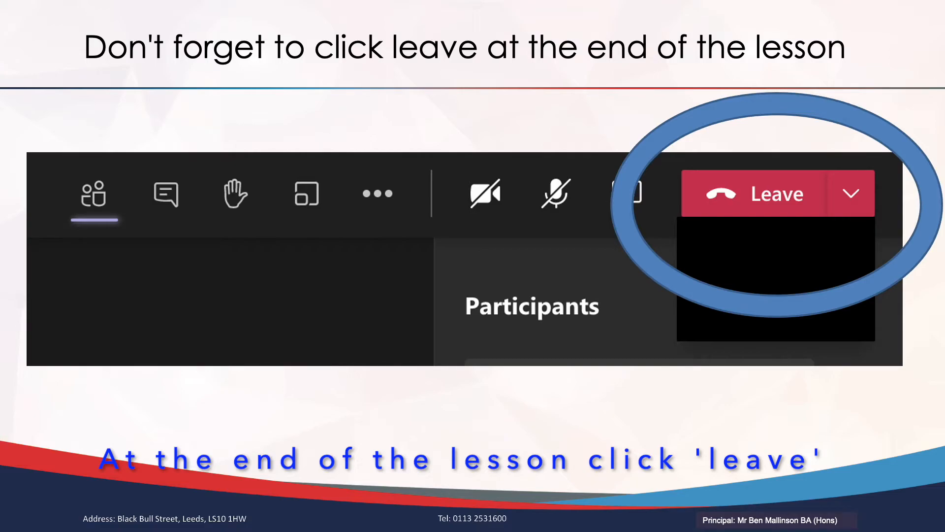
pyautogui.press('Right')
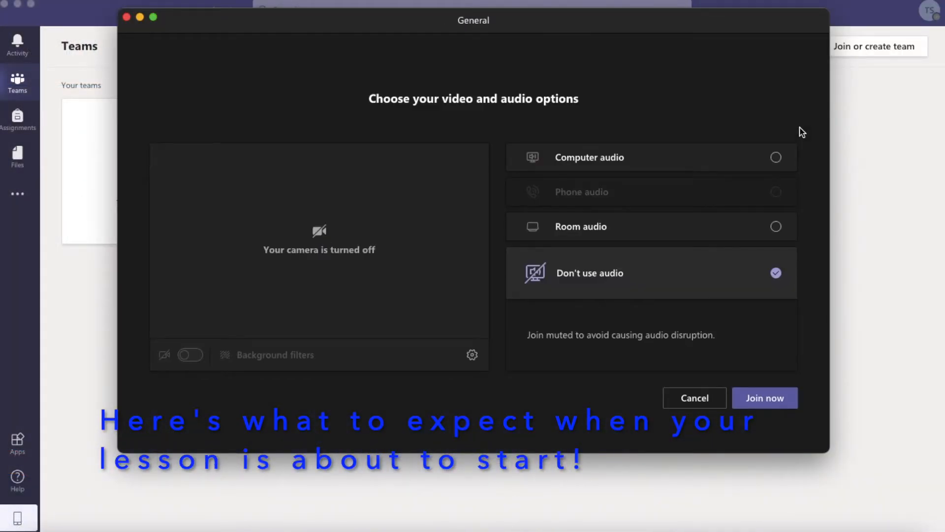
# Join the meeting with Don't use audio, then dismiss the attendee and mic-disabled notices.
pyautogui.click(760, 403)
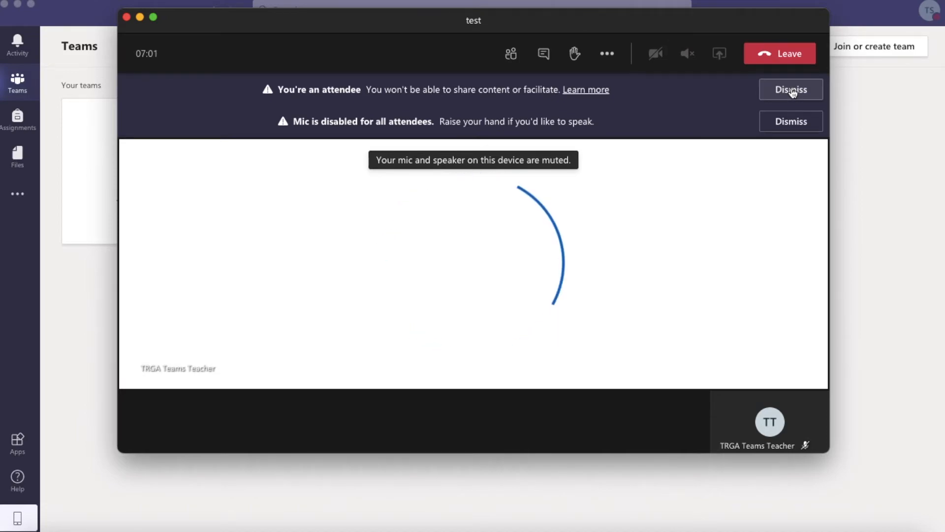
pyautogui.click(791, 89)
pyautogui.click(791, 90)
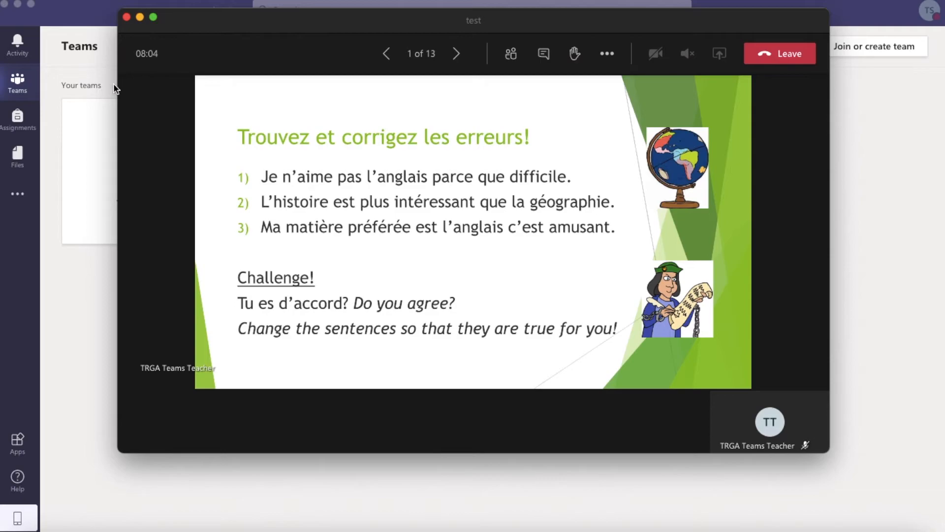
# Narrow the meeting window and move it toward the top left of the screen.
pyautogui.moveTo(118, 83); pyautogui.dragTo(260, 88)
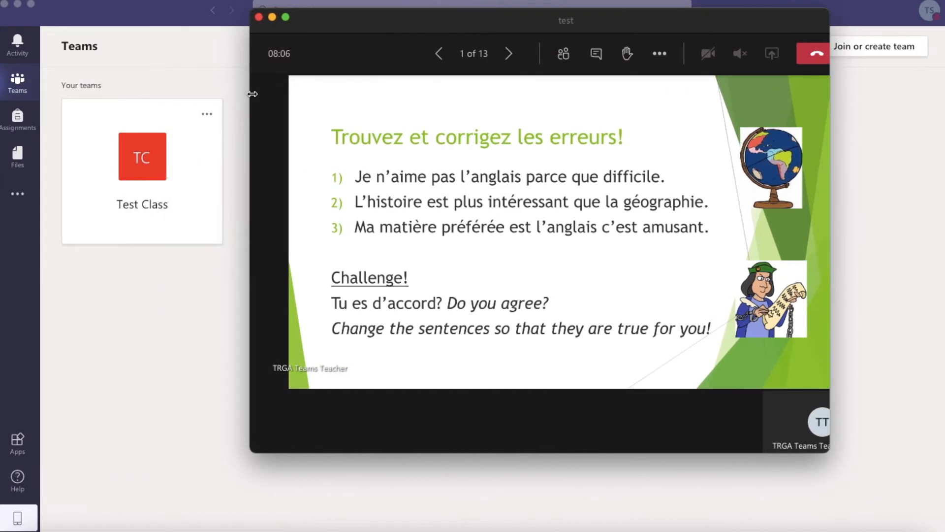
pyautogui.moveTo(608, 23)
pyautogui.mouseDown()
pyautogui.moveTo(426, 7)
pyautogui.moveTo(660, 7)
pyautogui.mouseUp()
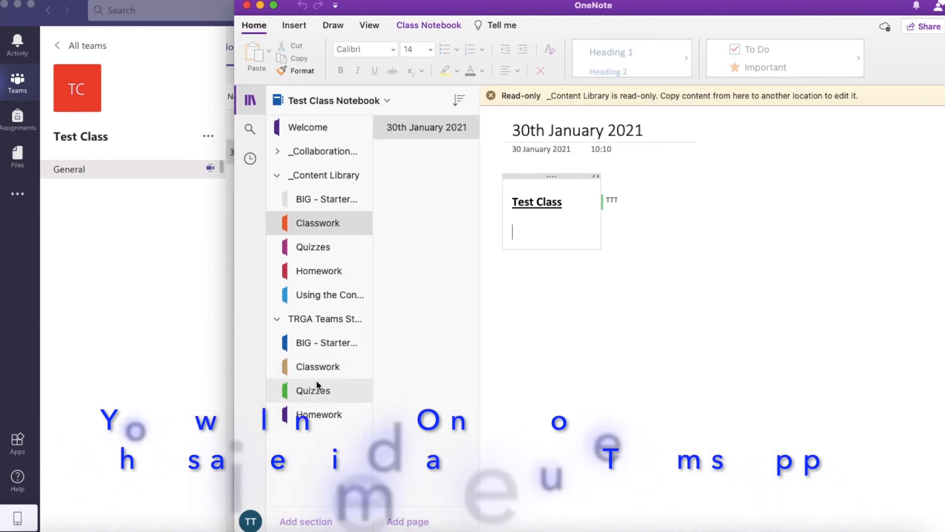
# Start a new line under the Classwork note and narrow OneNote to reveal the lesson.
pyautogui.click(320, 366)
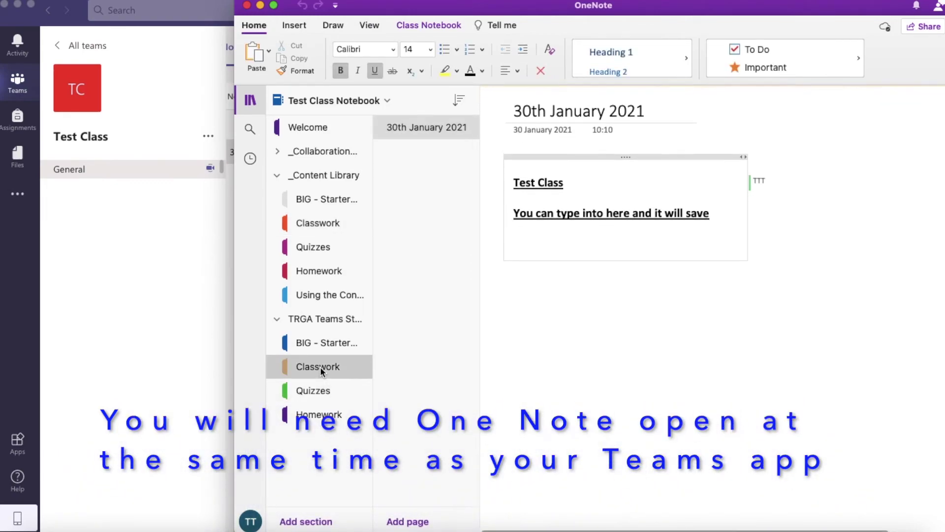
pyautogui.click(724, 214)
pyautogui.press('Return')
pyautogui.press('Return')
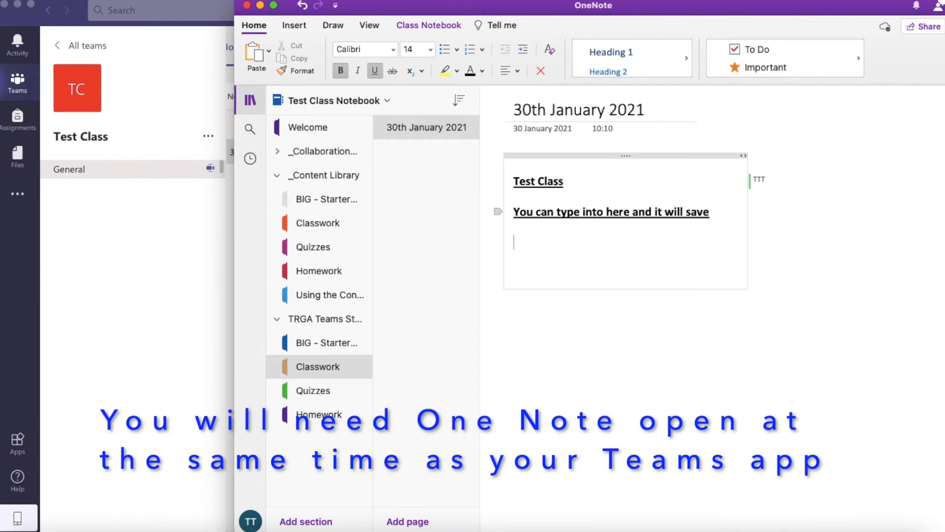
pyautogui.write("Je n'aime ")
pyautogui.write('pas')
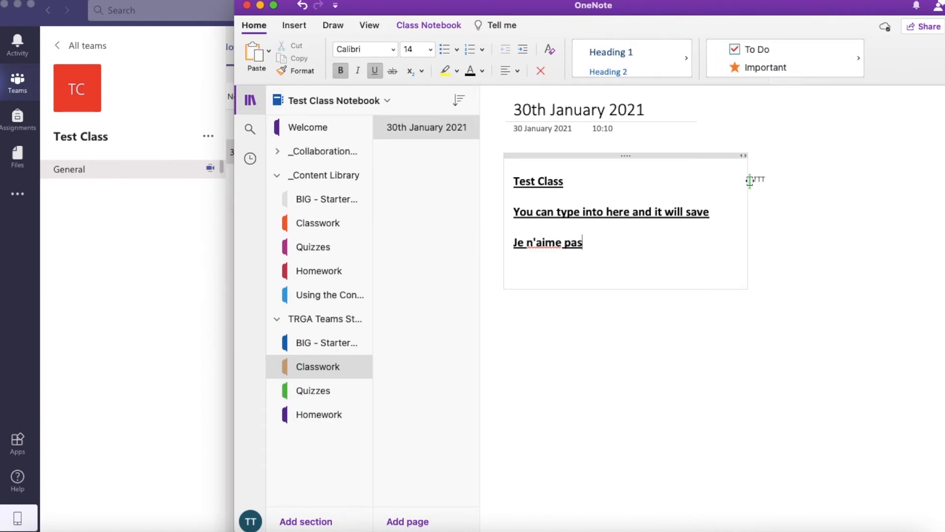
pyautogui.moveTo(944, 266); pyautogui.dragTo(738, 266)
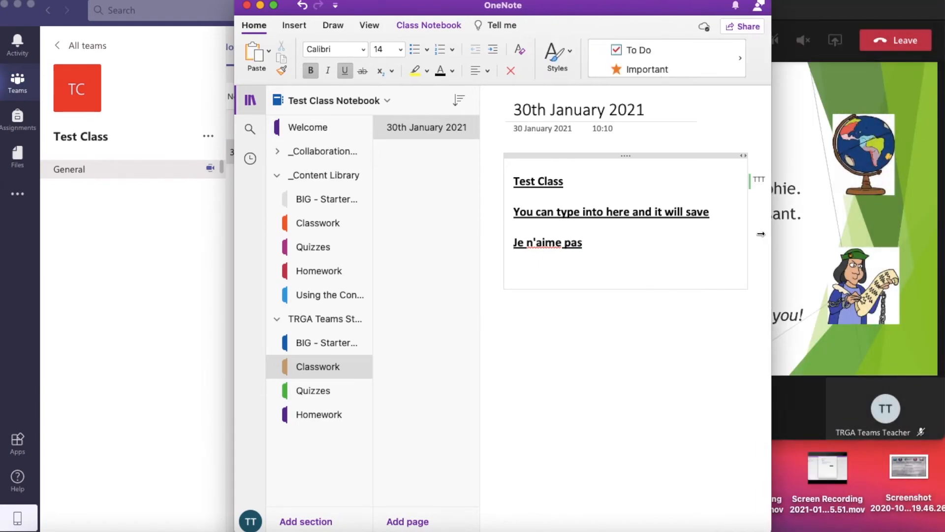
# Move OneNote left and the Teams meeting window right so note and slide sit side by side.
pyautogui.moveTo(642, 12); pyautogui.dragTo(426, 13)
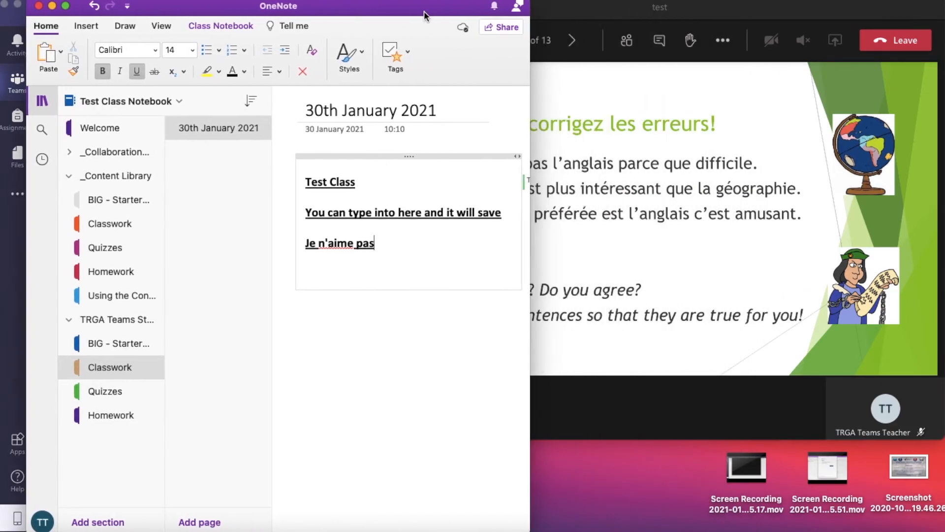
pyautogui.moveTo(713, 11); pyautogui.dragTo(817, 8)
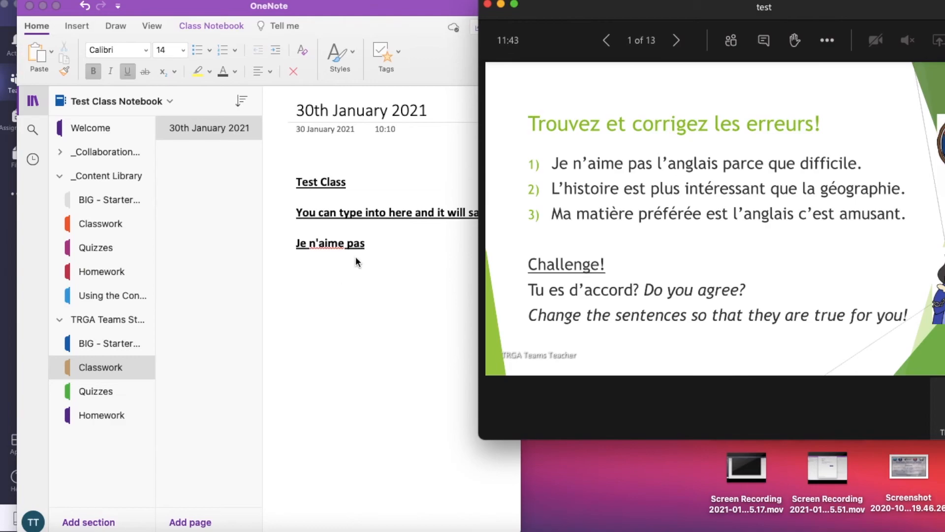
pyautogui.click(355, 256)
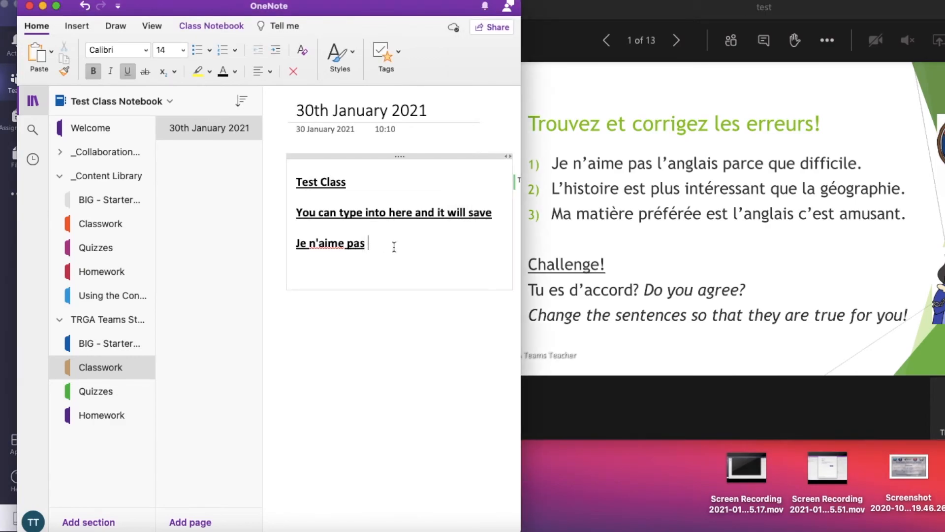
pyautogui.write("l'anglais")
pyautogui.write(' pasre q')
pyautogui.write("ue c'est difficile")
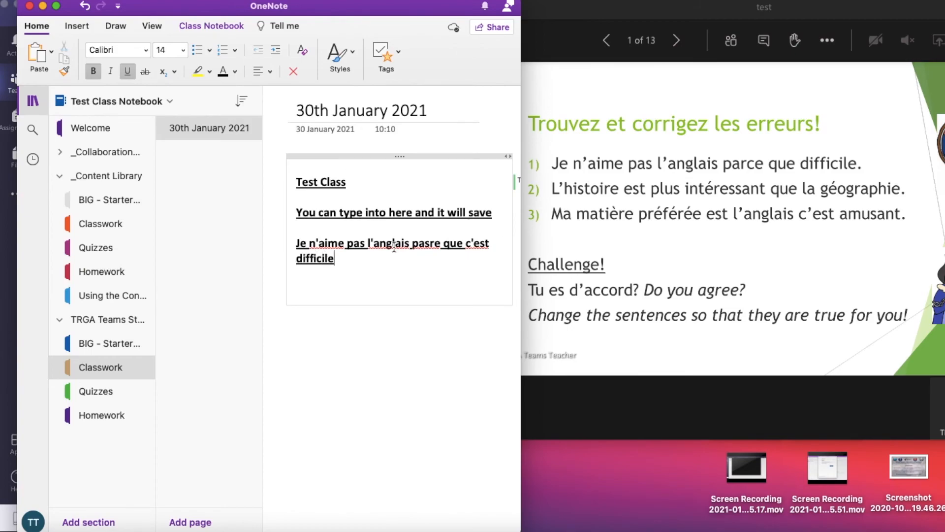
# Select the French sentence and remove its bold and underline formatting.
pyautogui.moveTo(336, 258); pyautogui.dragTo(294, 242)
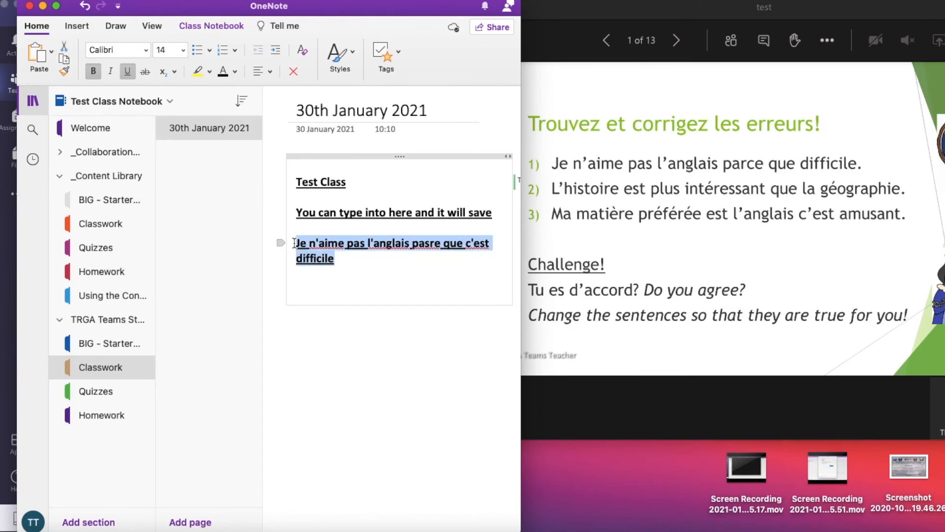
pyautogui.press('super+b')
pyautogui.press('super+u')
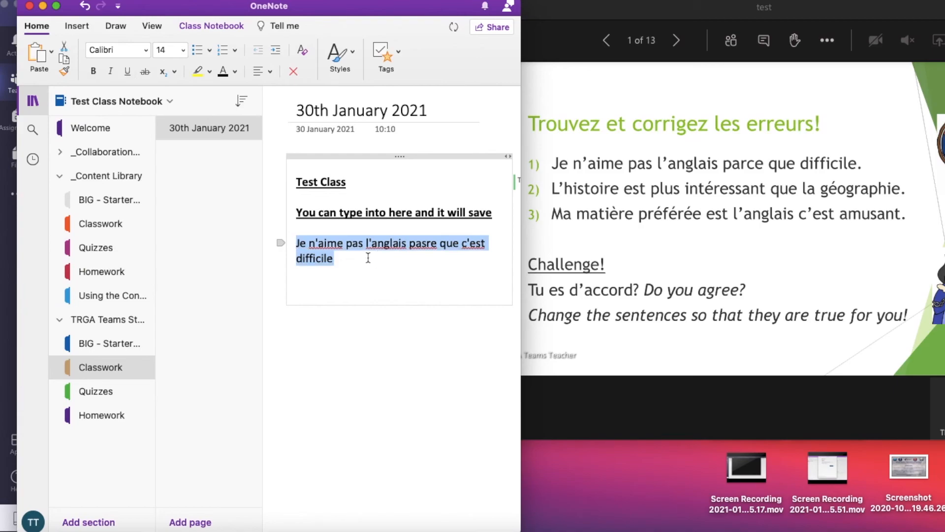
pyautogui.click(367, 258)
# Correct the misspelled 'pasre' to 'parce' in the sentence.
pyautogui.click(434, 242)
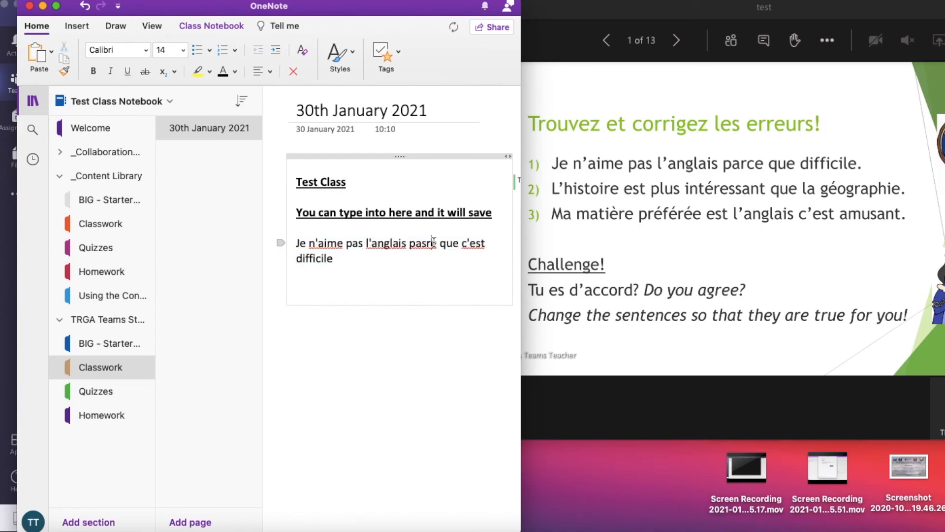
pyautogui.press('BackSpace')
pyautogui.press('BackSpace')
pyautogui.write('rc')
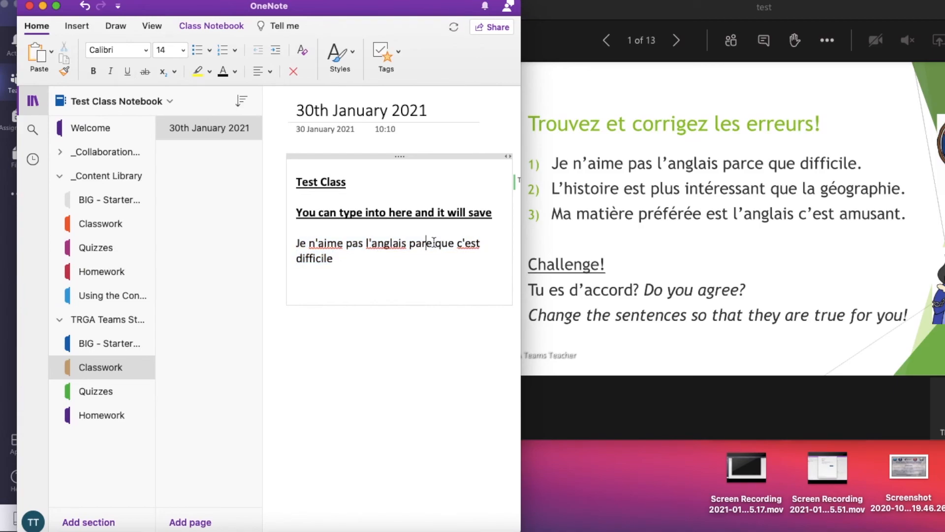
pyautogui.click(452, 280)
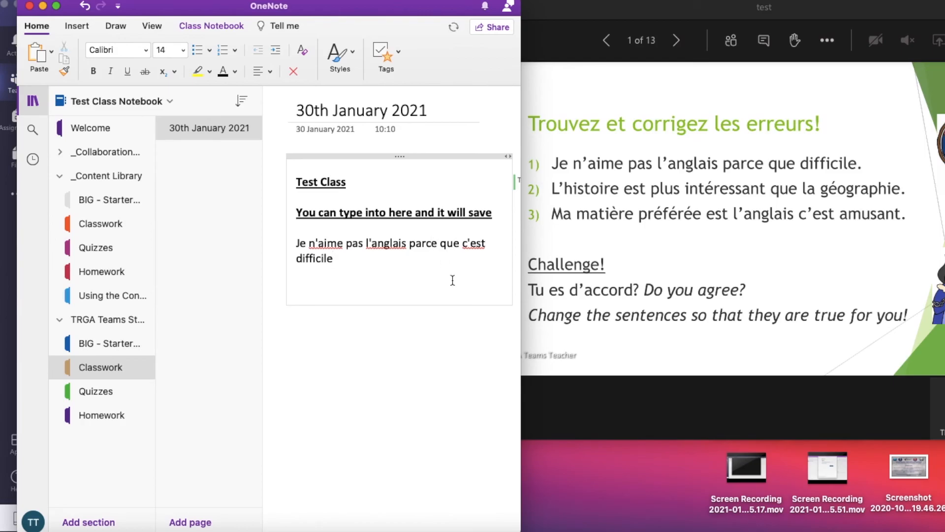